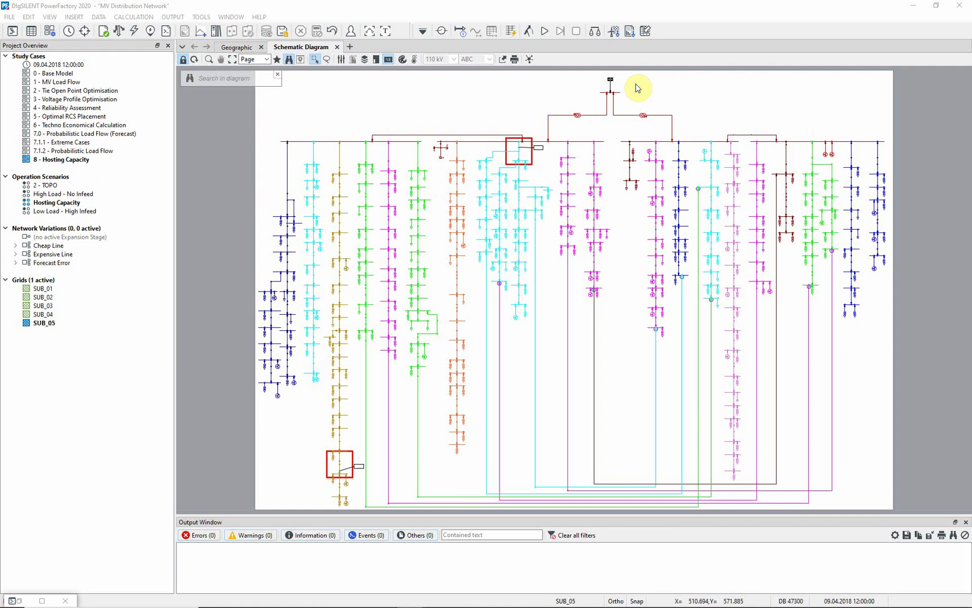
# - Enable protection, power quality and short-circuit contribution limits alongside thermal and voltage constraints
pyautogui.click(614, 32)
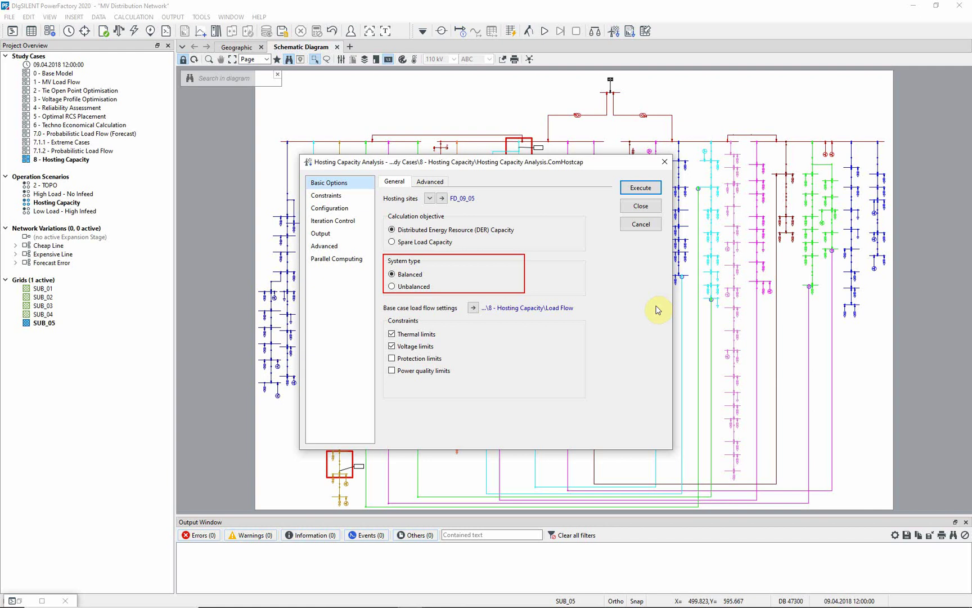
pyautogui.click(392, 359)
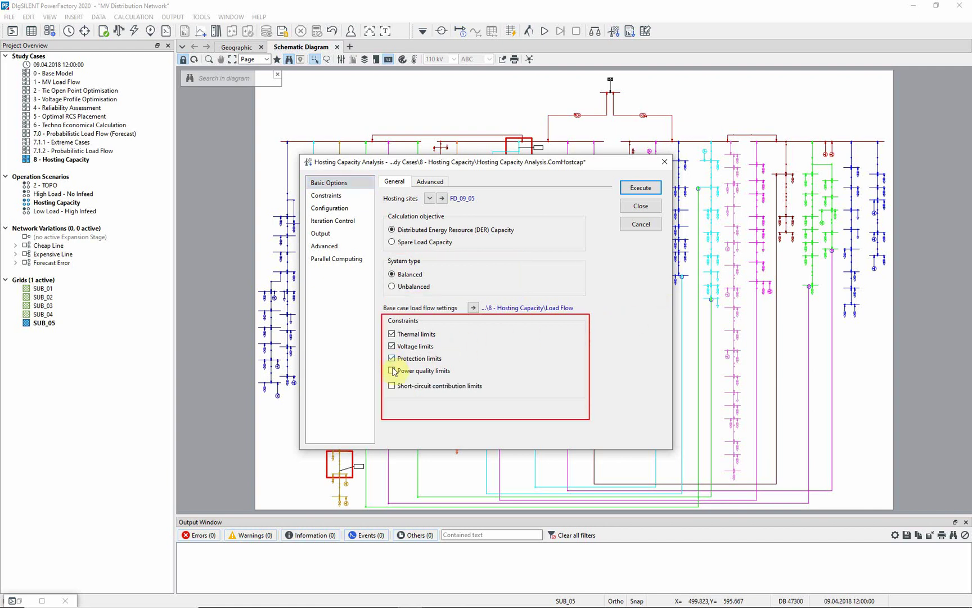
pyautogui.click(391, 371)
pyautogui.click(392, 386)
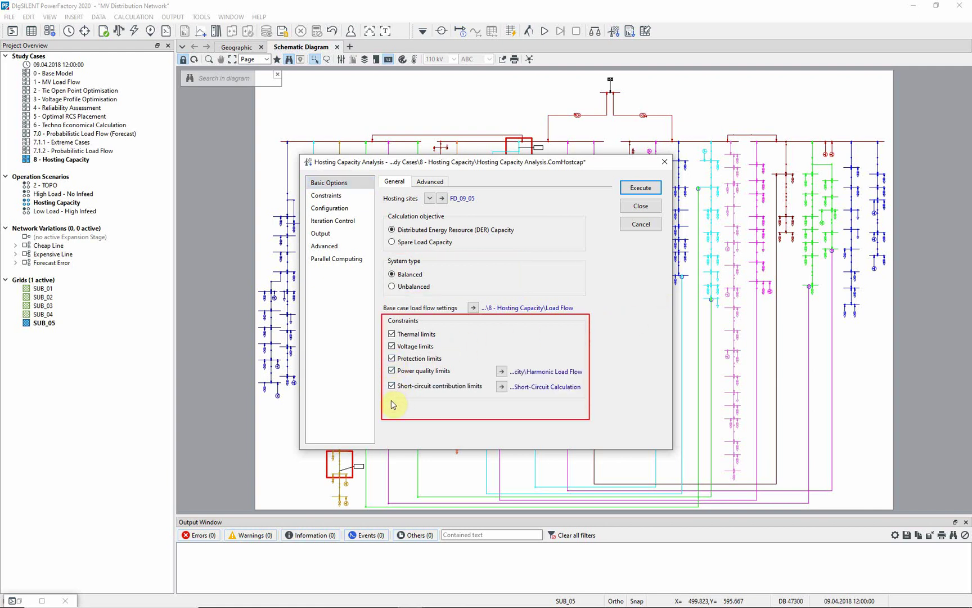
# - Review the Constraints page: Thermal, Voltage, Protection, Power Quality and Advanced limit settings
pyautogui.click(327, 195)
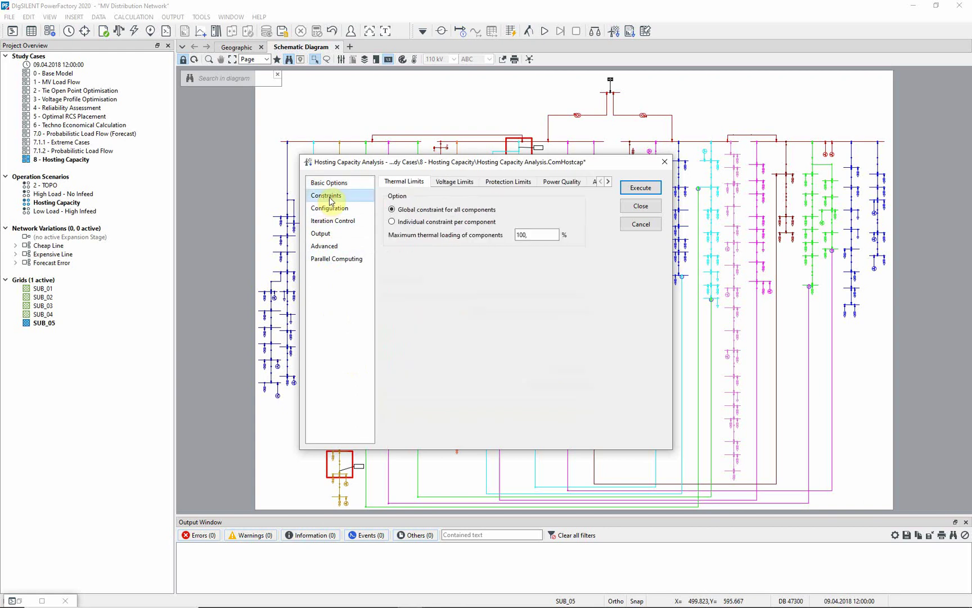
pyautogui.click(450, 181)
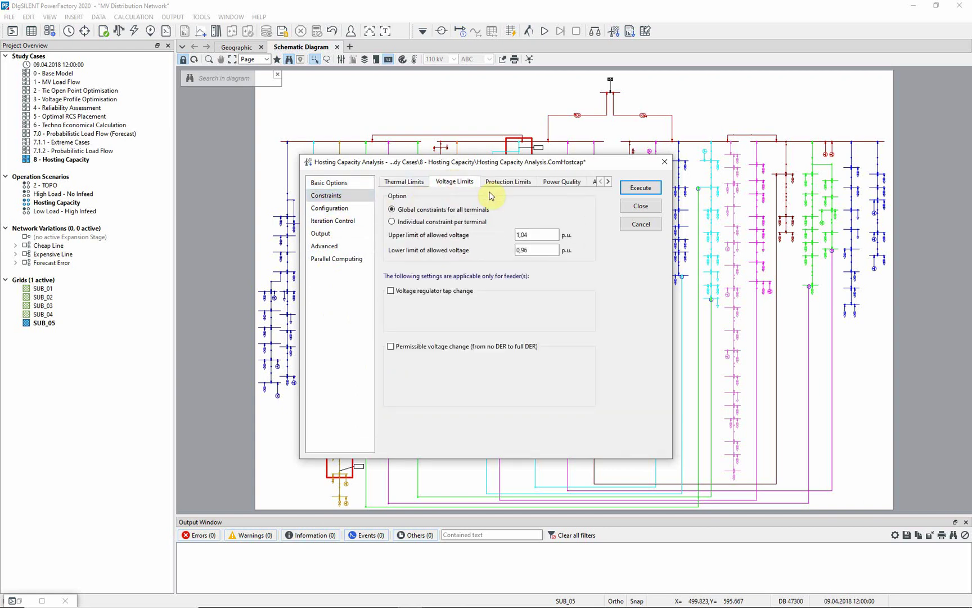
pyautogui.click(520, 184)
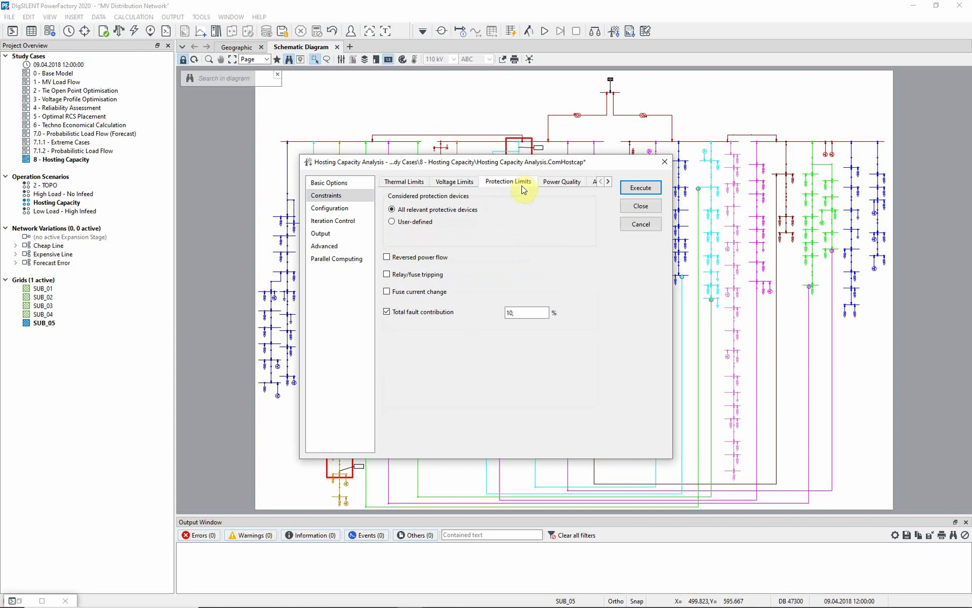
pyautogui.click(554, 184)
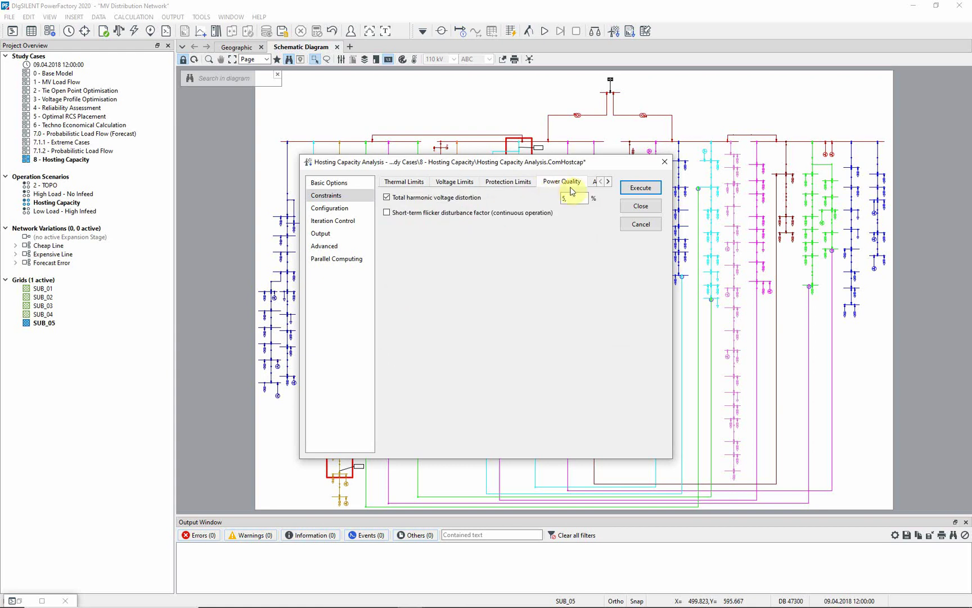
pyautogui.click(595, 182)
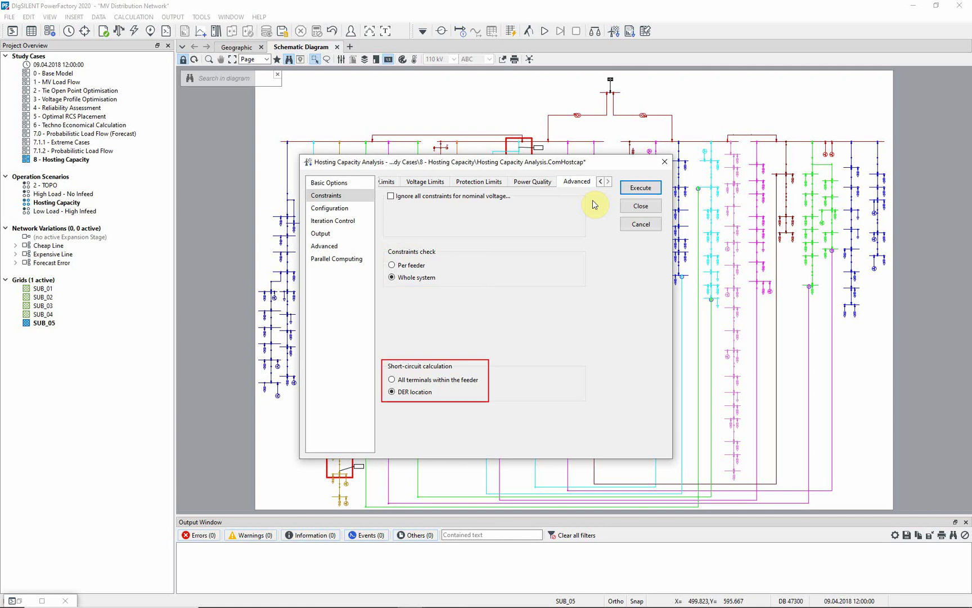
# - Review the connected DER Configuration page and cancel without keeping changes
pyautogui.click(343, 210)
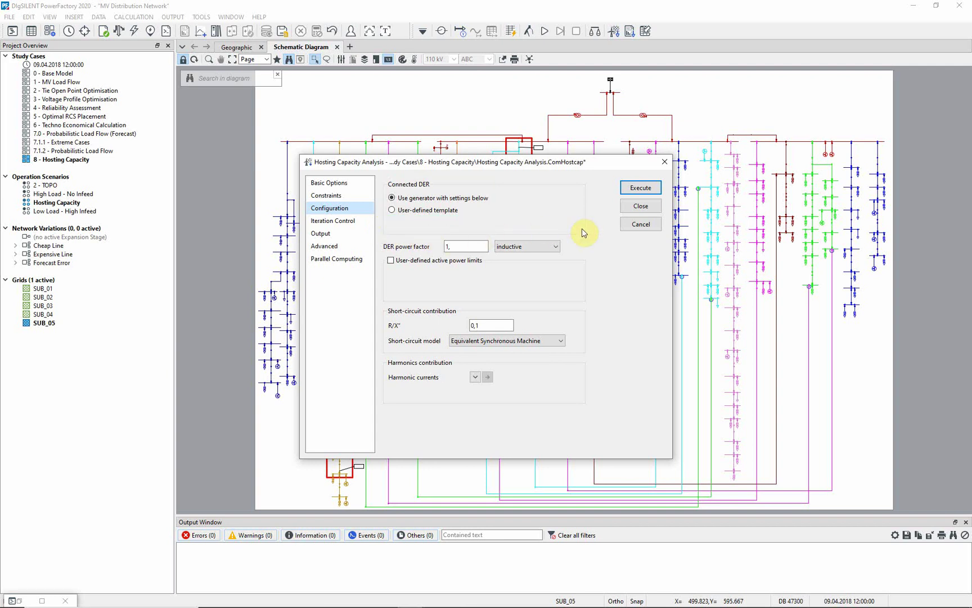
pyautogui.click(638, 225)
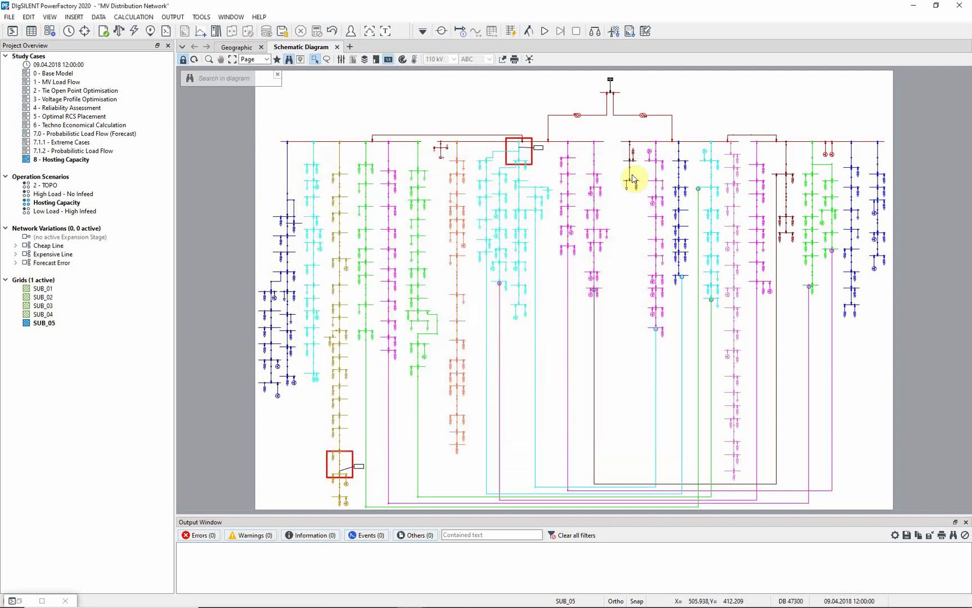
# - Execute the hosting capacity analysis and colour the schematic with a hosted-power heatmap (0.01-10 MW legend)
pyautogui.click(614, 31)
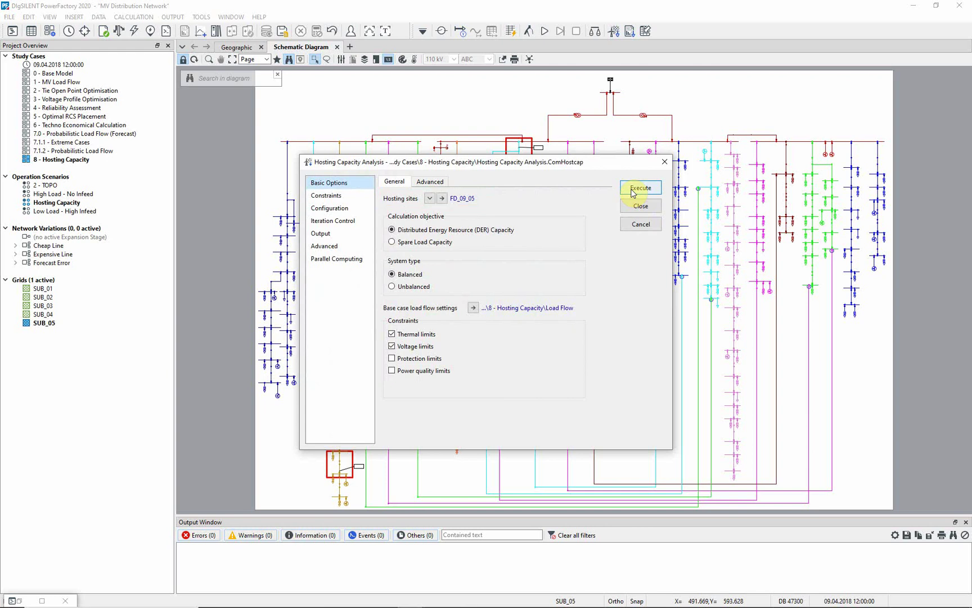
pyautogui.click(632, 191)
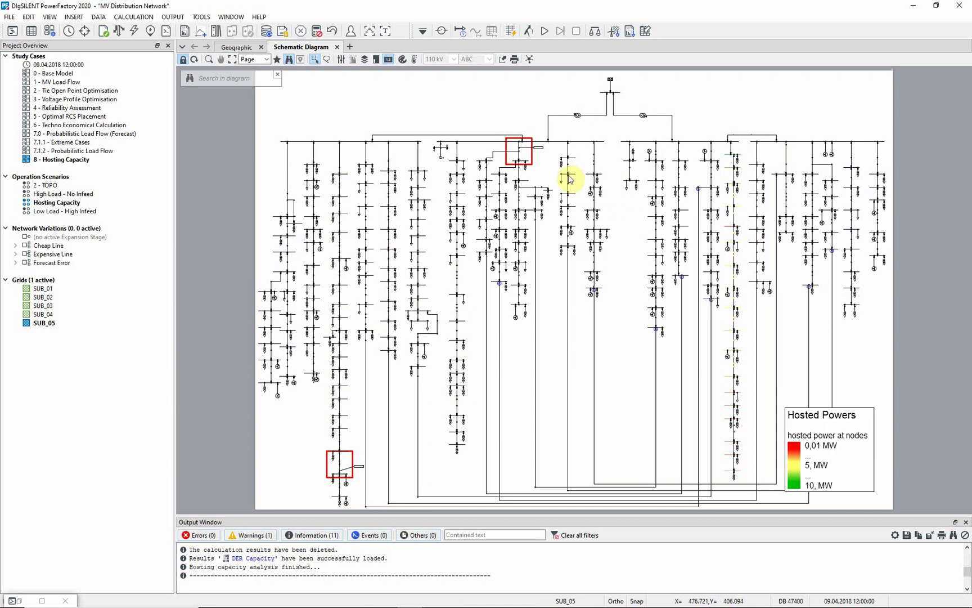
pyautogui.click(417, 62)
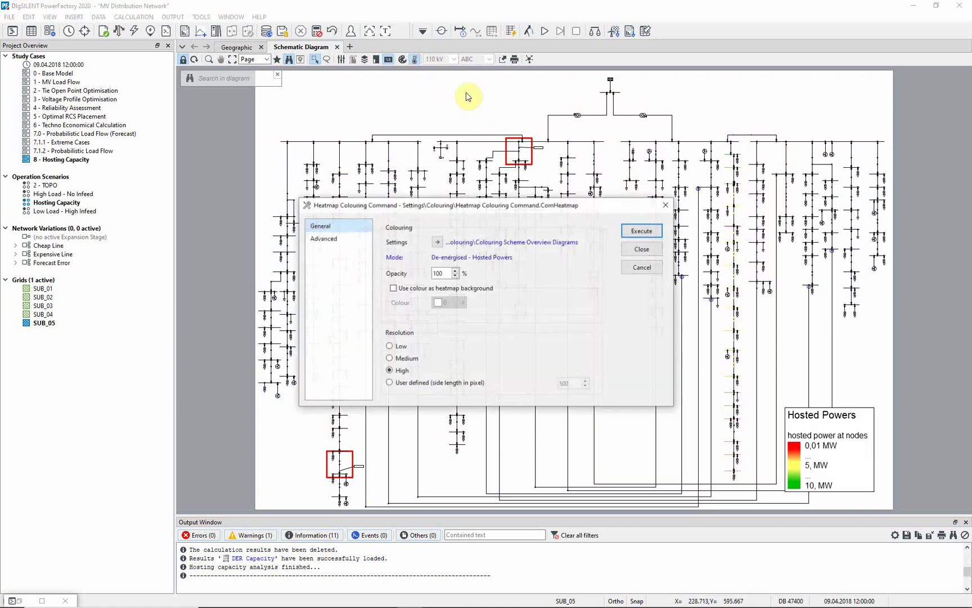
pyautogui.click(646, 225)
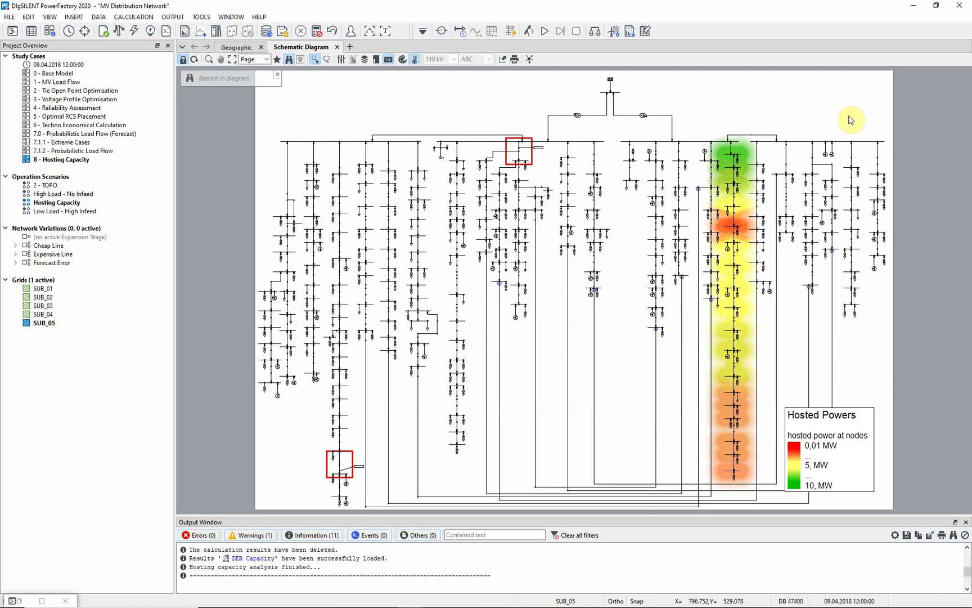
# - Switch to the geographic diagram and zoom into the middle of the network map
pyautogui.click(243, 50)
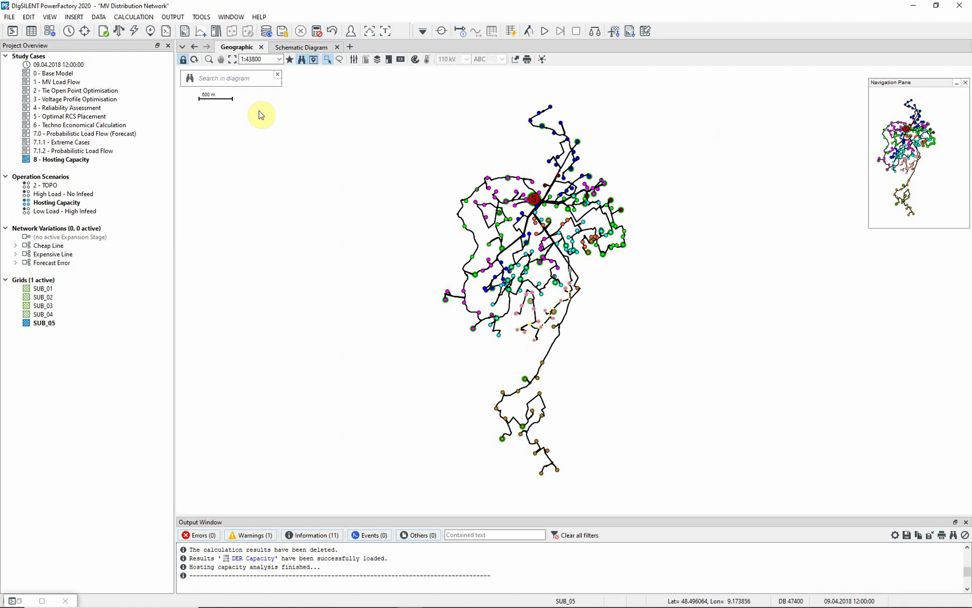
pyautogui.click(210, 59)
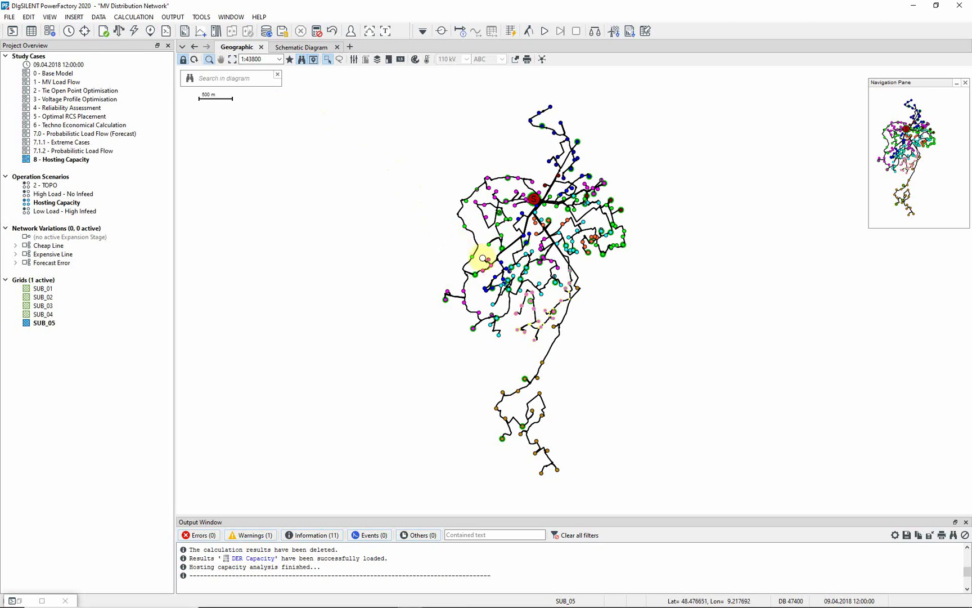
pyautogui.moveTo(491, 262); pyautogui.dragTo(618, 355)
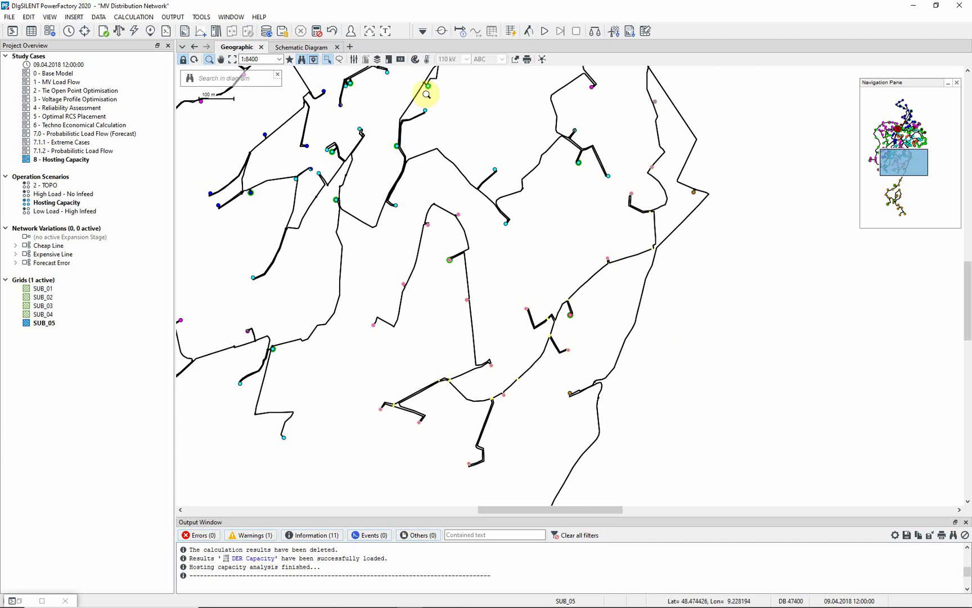
# - Enable branch colouring so feeder lines are coloured by hosted power
pyautogui.click(416, 60)
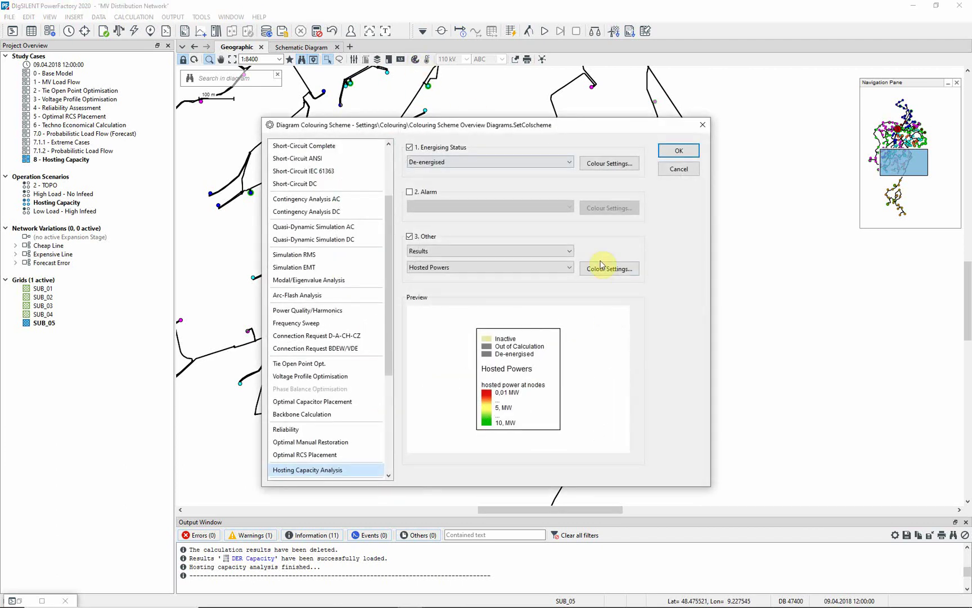
pyautogui.click(607, 273)
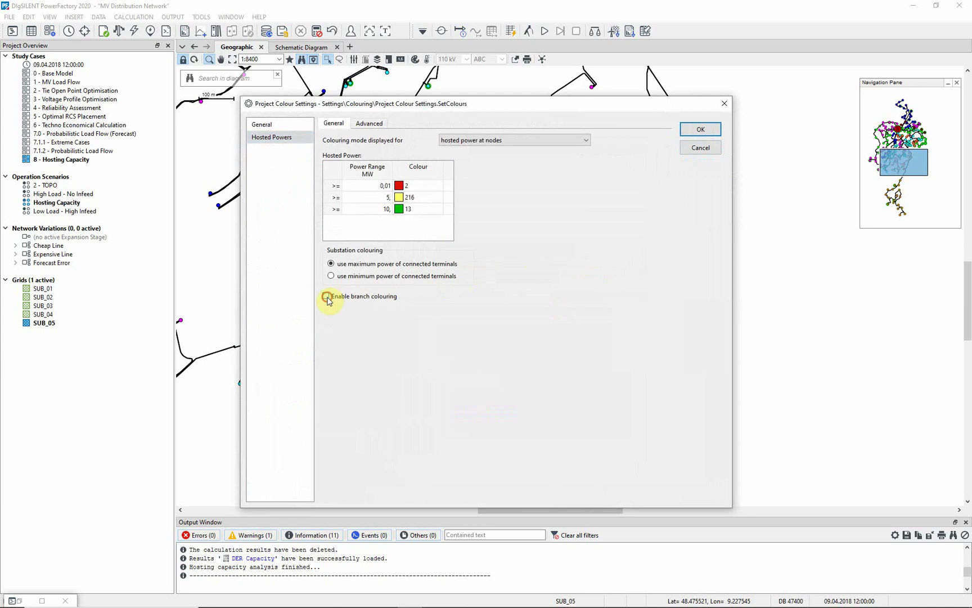
pyautogui.click(327, 296)
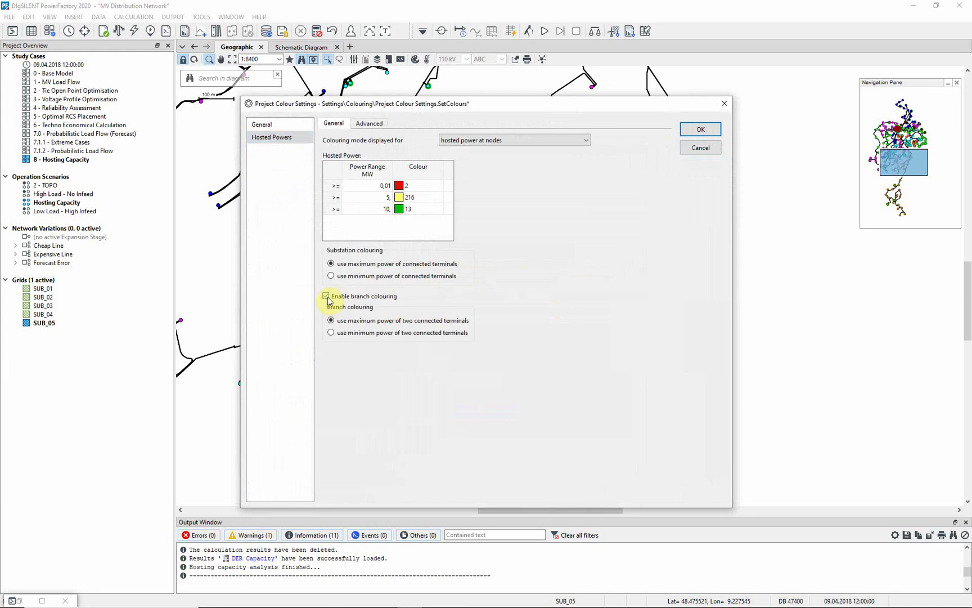
pyautogui.click(693, 133)
pyautogui.click(680, 151)
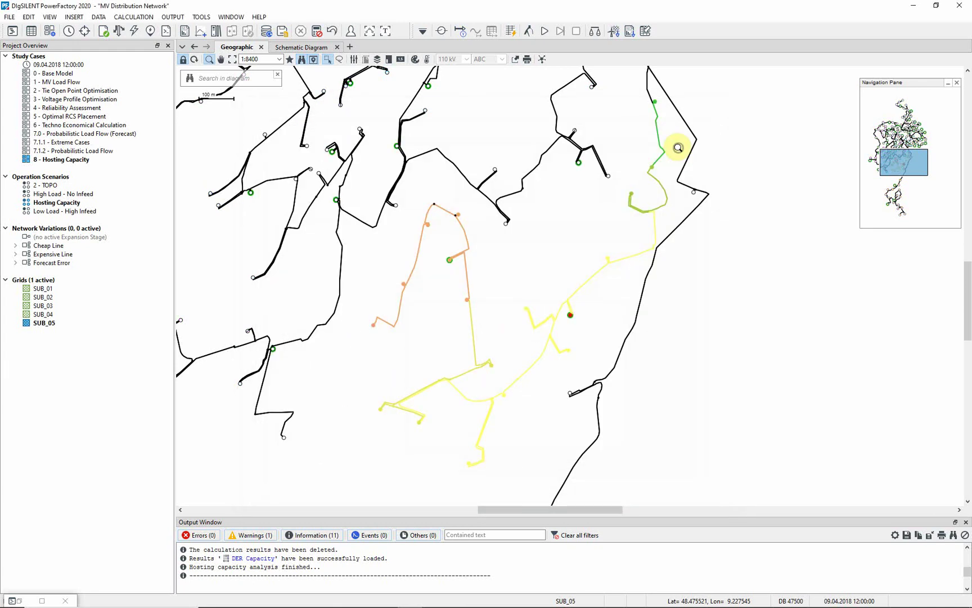
# - Set the Load/generation distribution layer's displayed variable to active power P
pyautogui.click(378, 61)
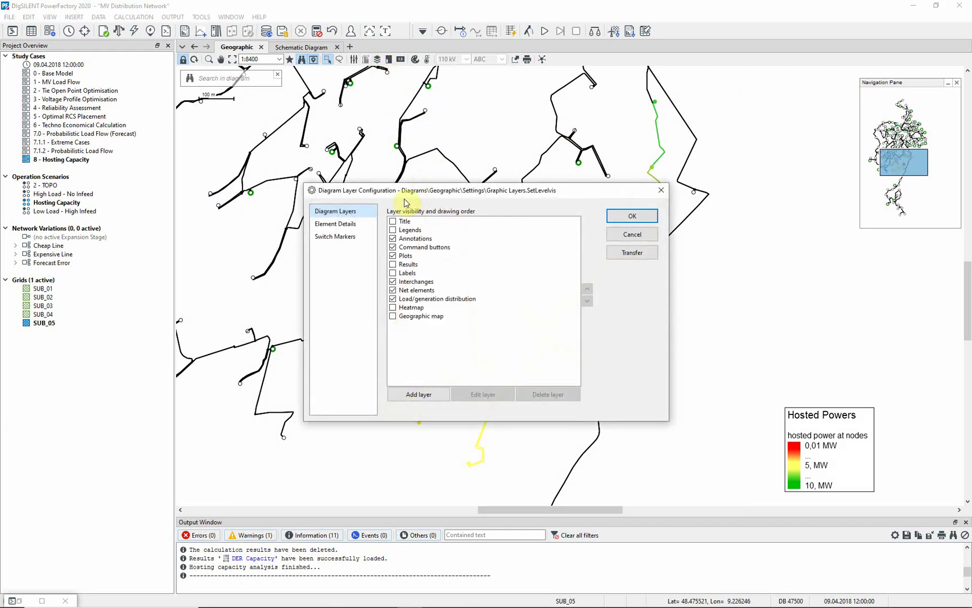
pyautogui.click(407, 300)
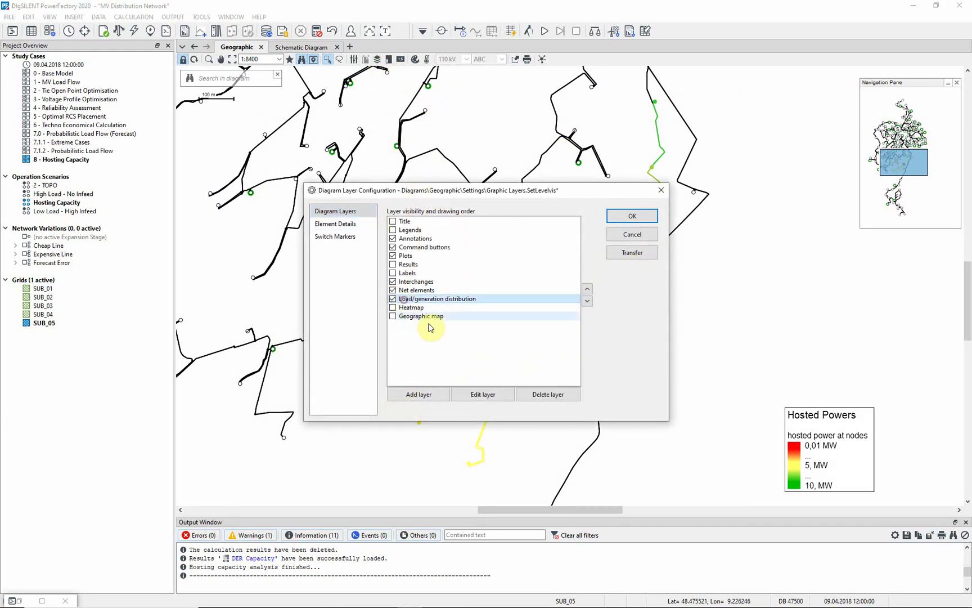
pyautogui.click(482, 394)
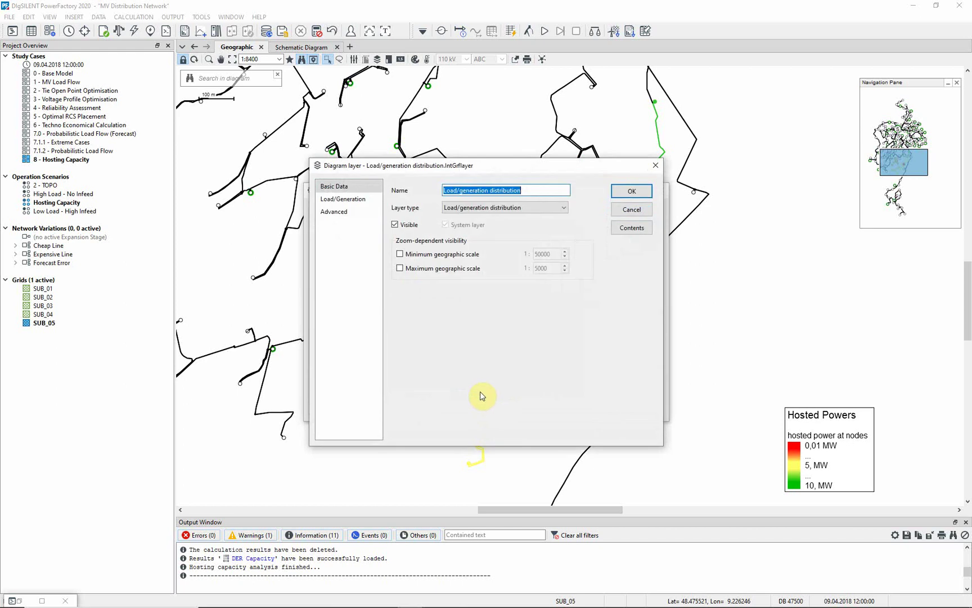
pyautogui.click(346, 199)
pyautogui.click(506, 190)
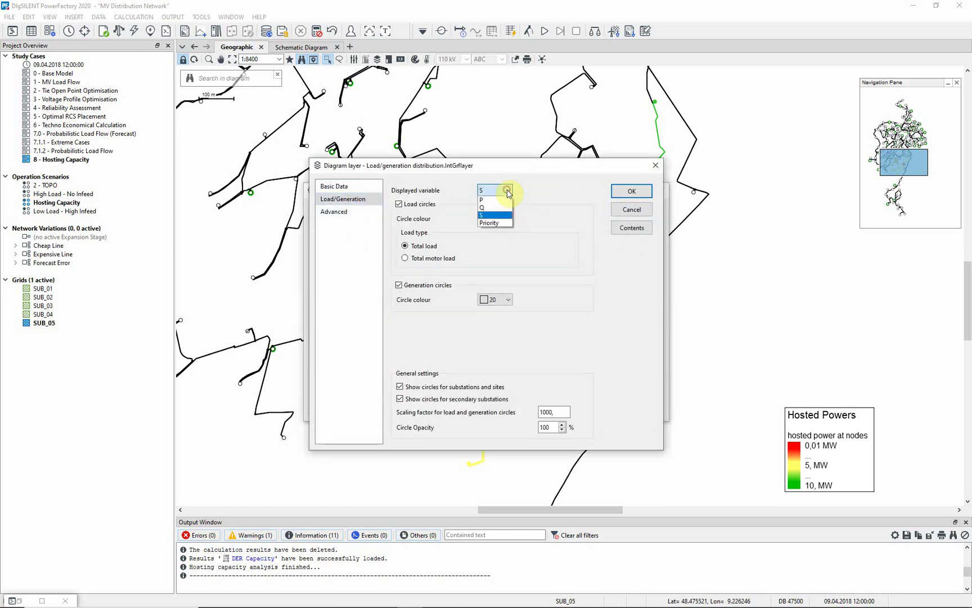
pyautogui.click(497, 205)
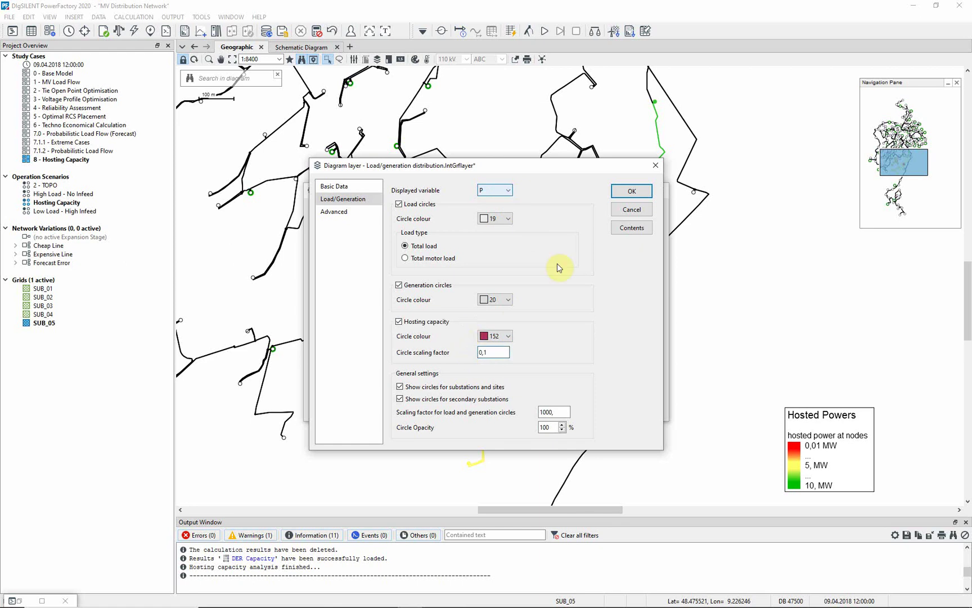
pyautogui.click(621, 191)
pyautogui.click(632, 215)
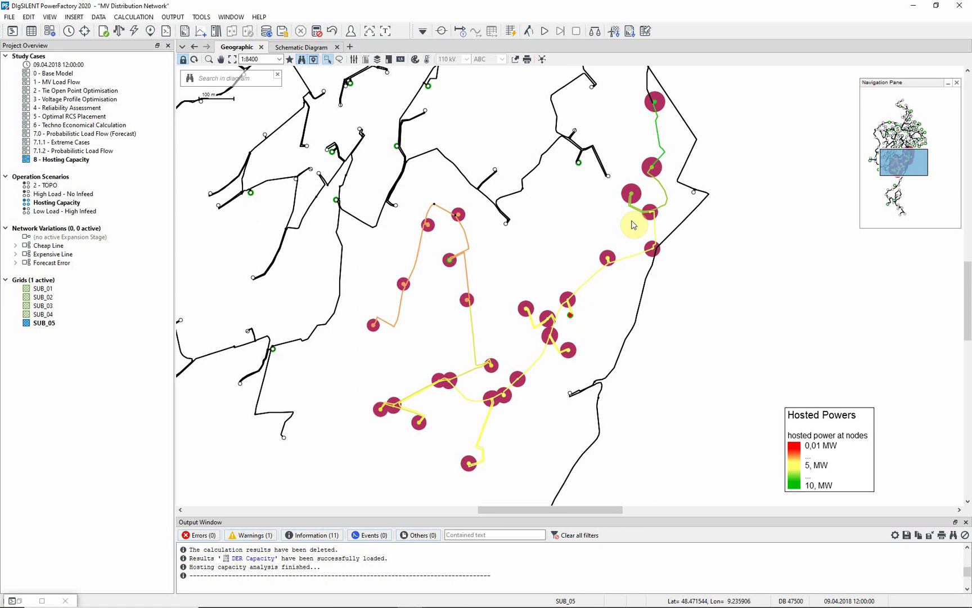
# - Generate the hosting capacity Terminals report (33 terminals with limiting components), review it maximised and close it
pyautogui.click(629, 32)
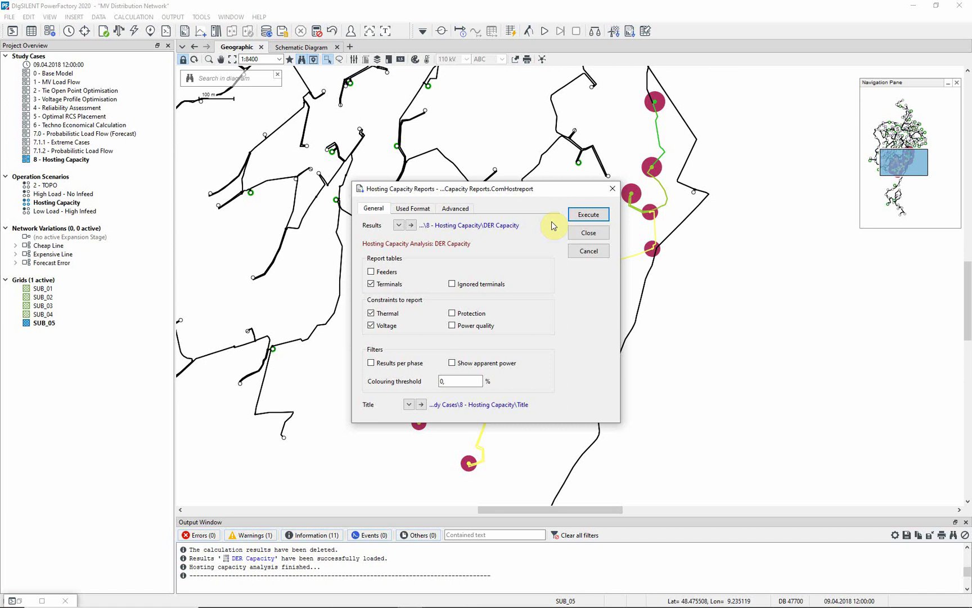
pyautogui.doubleClick(448, 381)
pyautogui.write('50')
pyautogui.click(588, 215)
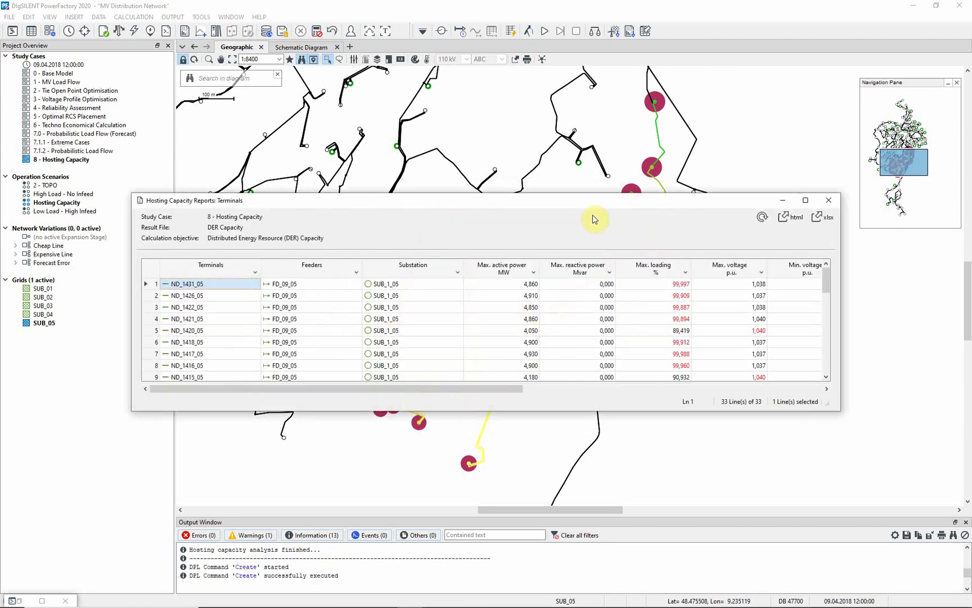
pyautogui.click(808, 200)
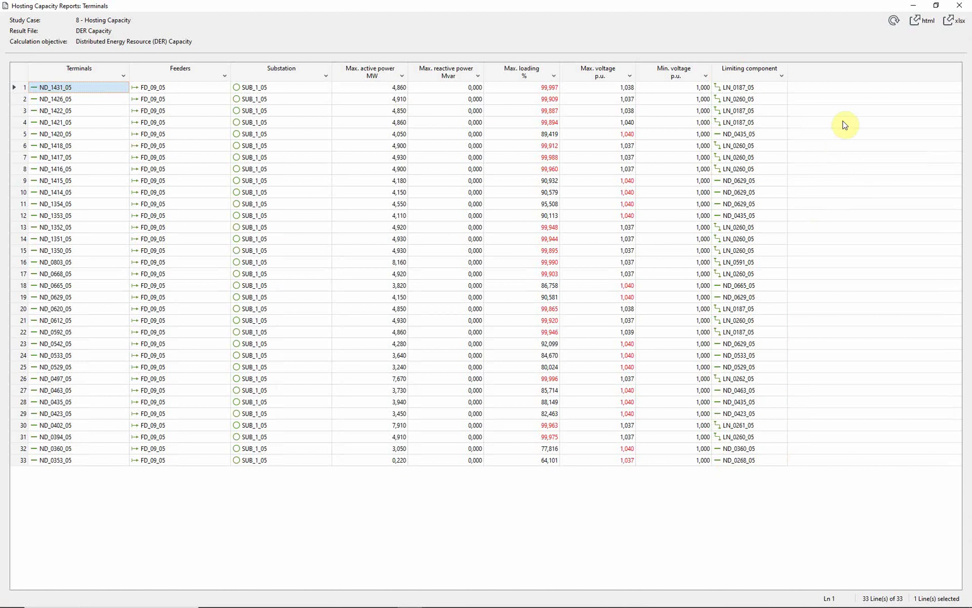
pyautogui.click(958, 9)
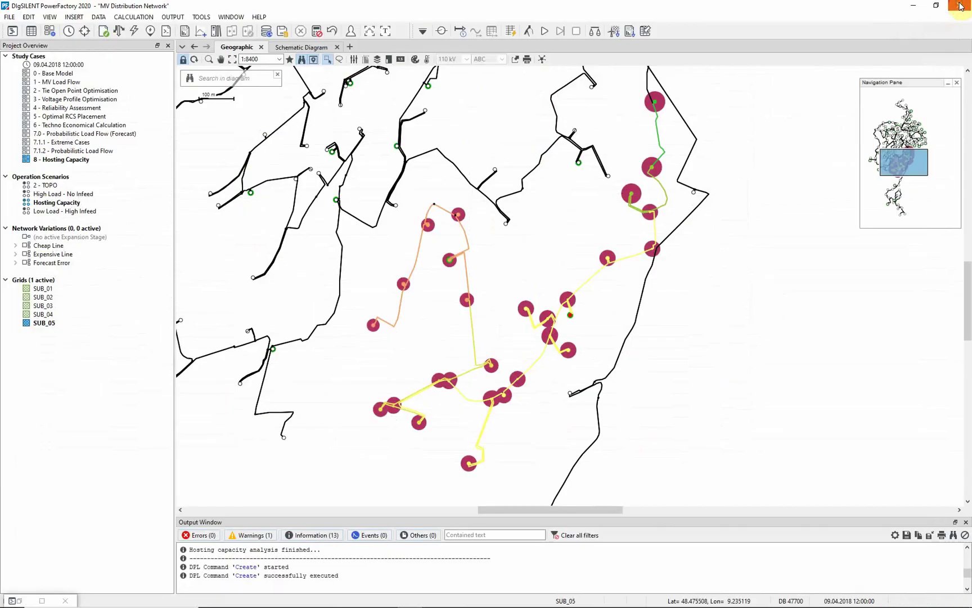
# - Select all feeders in the network as the hosting sites
pyautogui.click(615, 31)
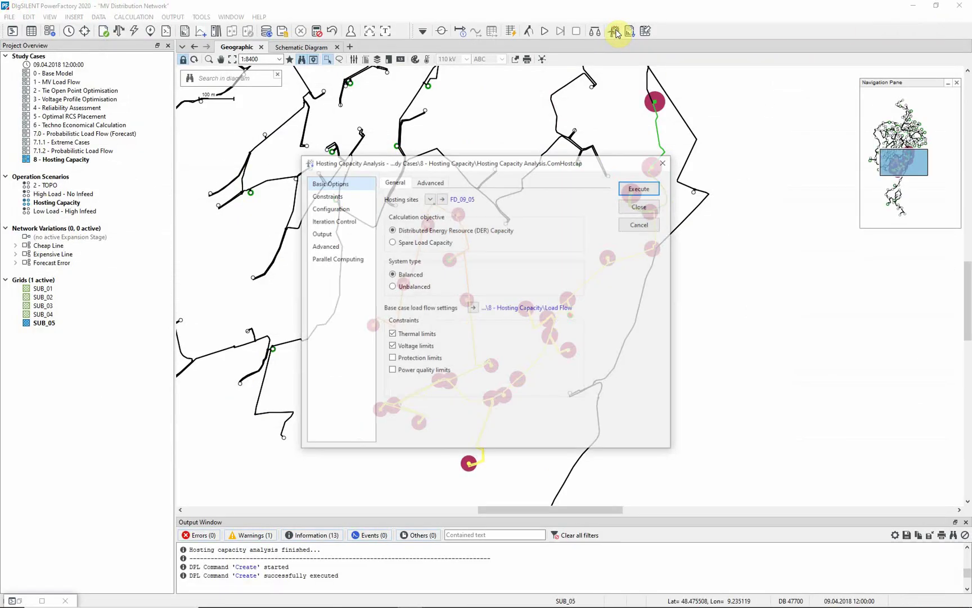
pyautogui.click(429, 199)
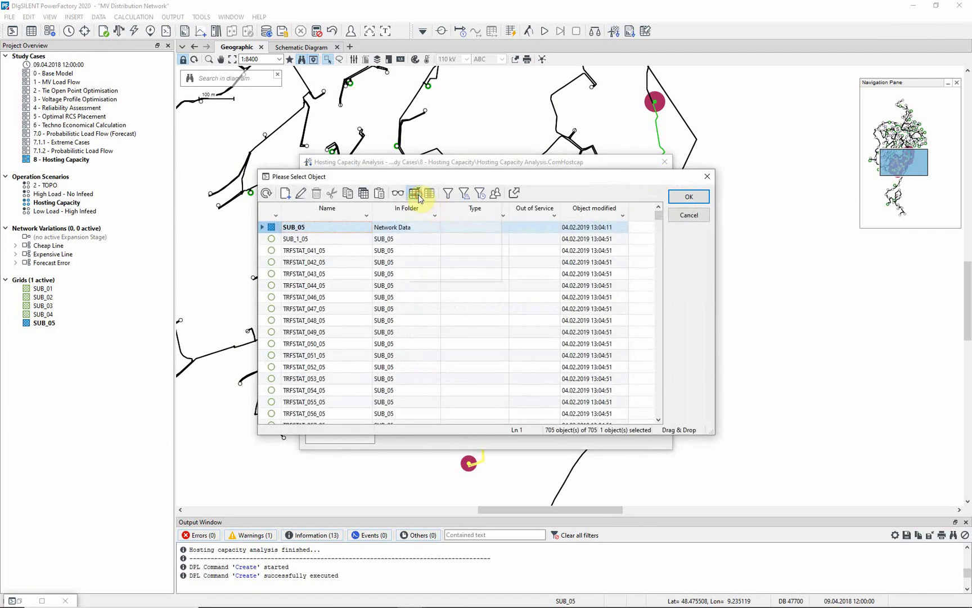
pyautogui.click(415, 193)
pyautogui.click(433, 262)
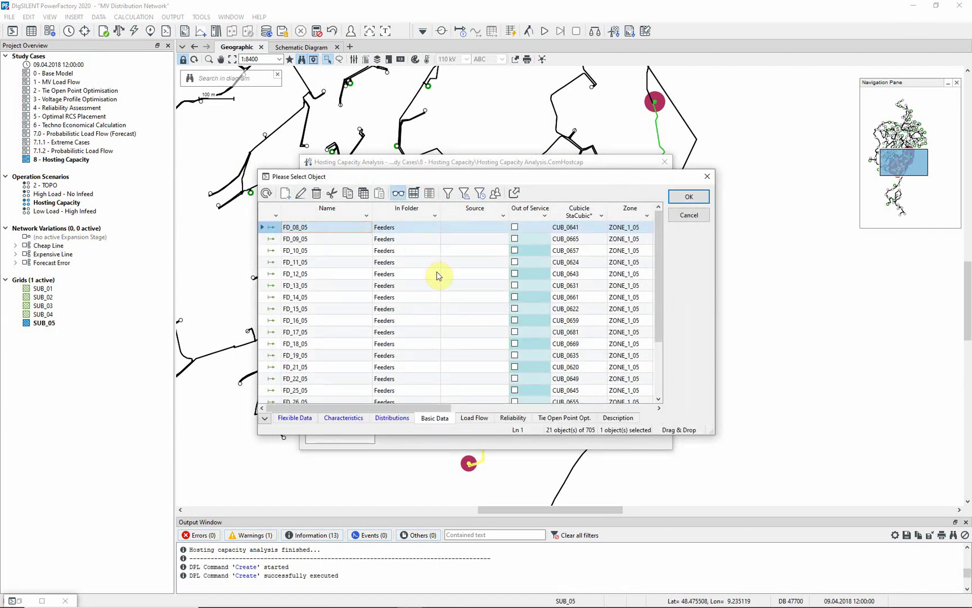
pyautogui.hotkey('ctrl', 'a')
pyautogui.click(689, 197)
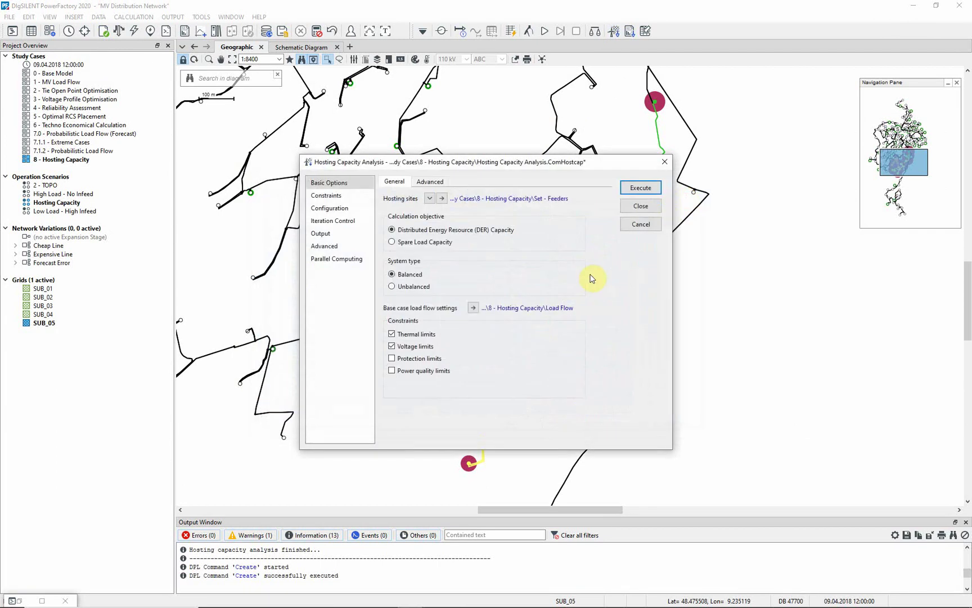
# - Enable parallel computation and close the analysis keeping the settings
pyautogui.click(319, 259)
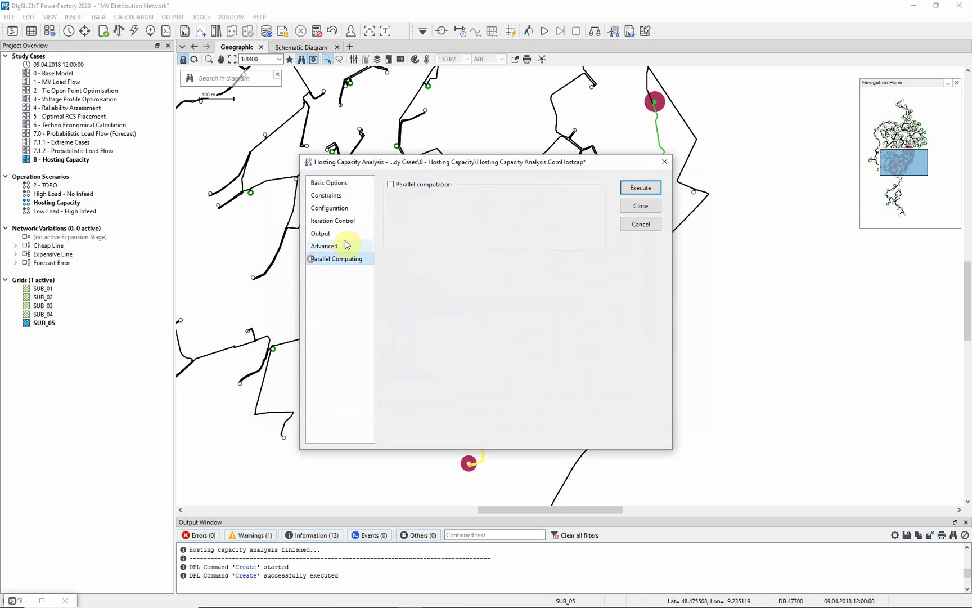
pyautogui.click(390, 186)
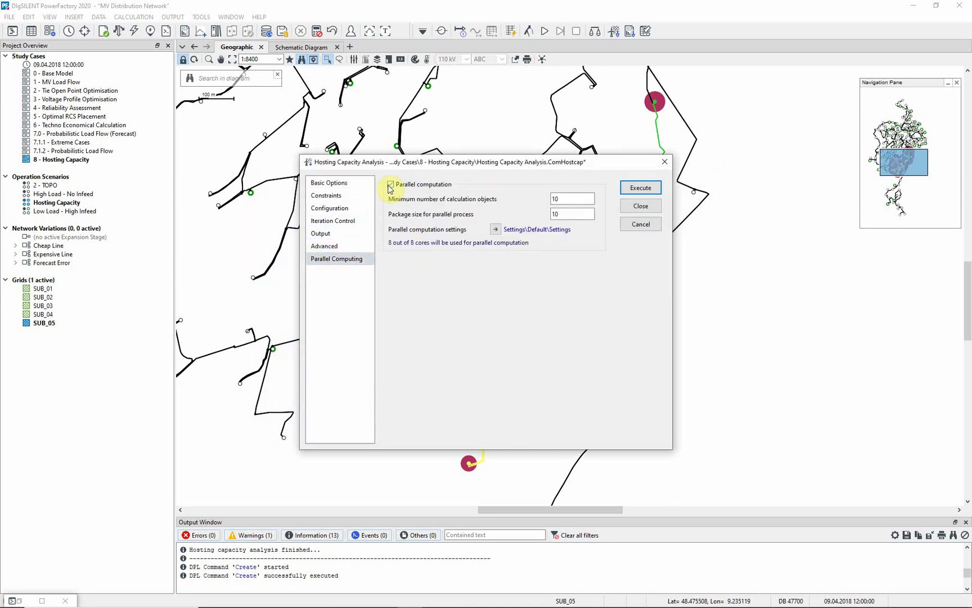
pyautogui.click(641, 206)
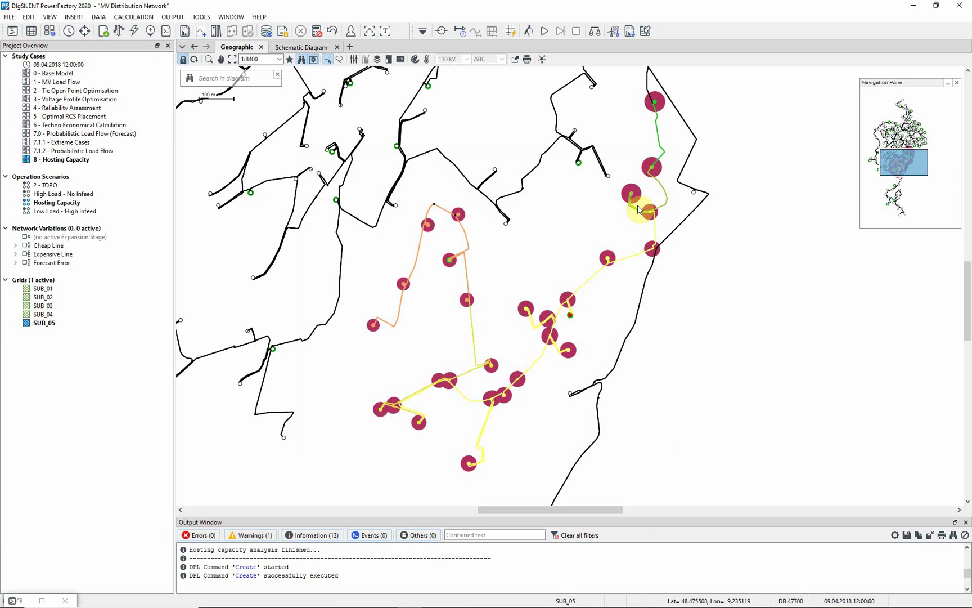
# - Load the 'DER Capacity results all feeders' results set onto the map
pyautogui.click(645, 33)
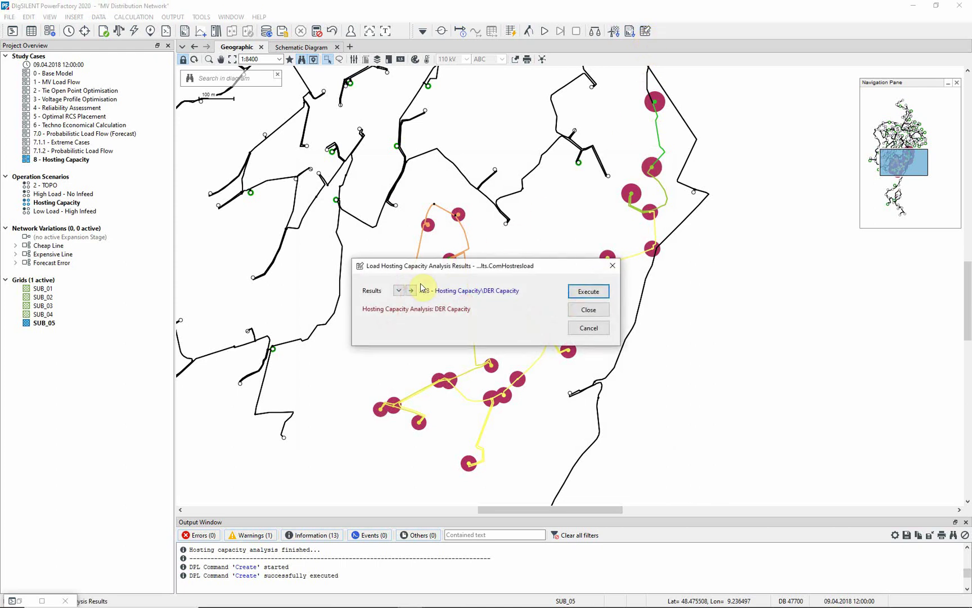
pyautogui.click(399, 290)
pyautogui.click(412, 305)
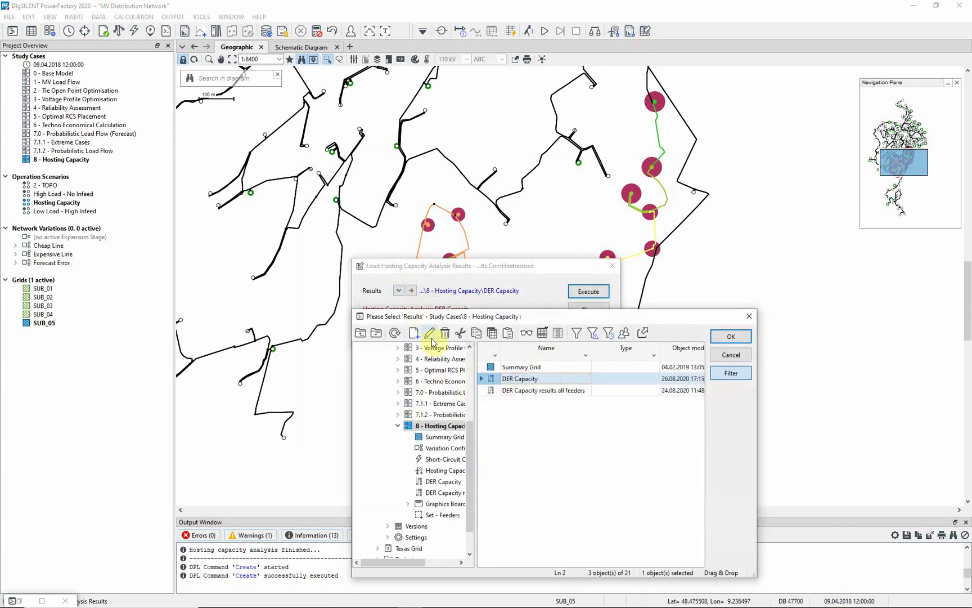
pyautogui.click(496, 389)
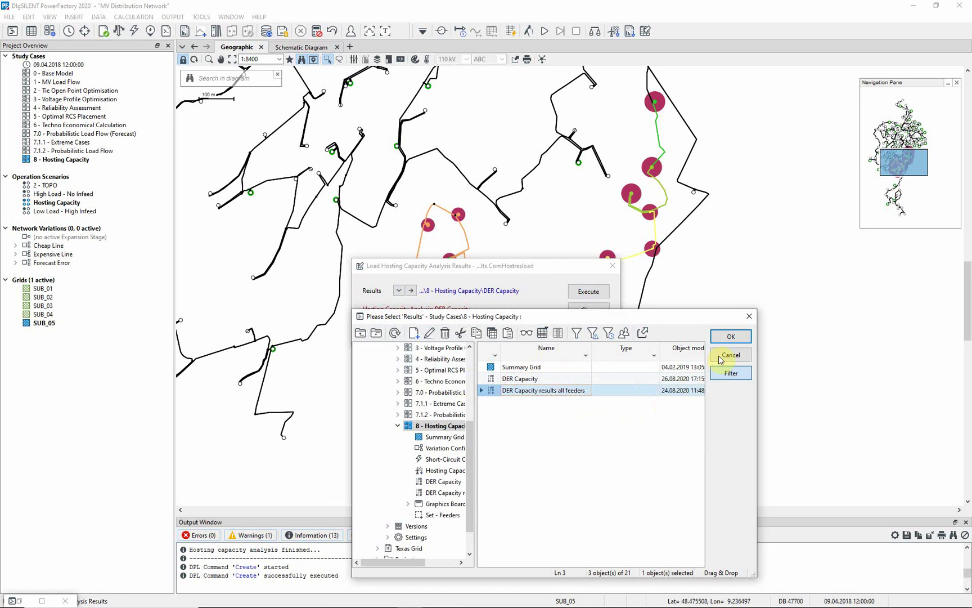
pyautogui.click(735, 336)
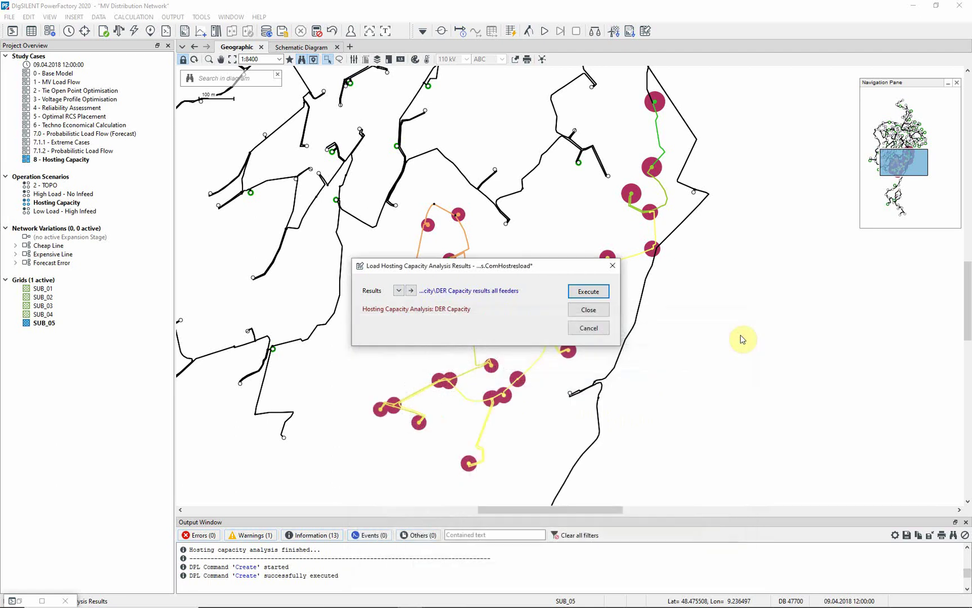
pyautogui.click(597, 290)
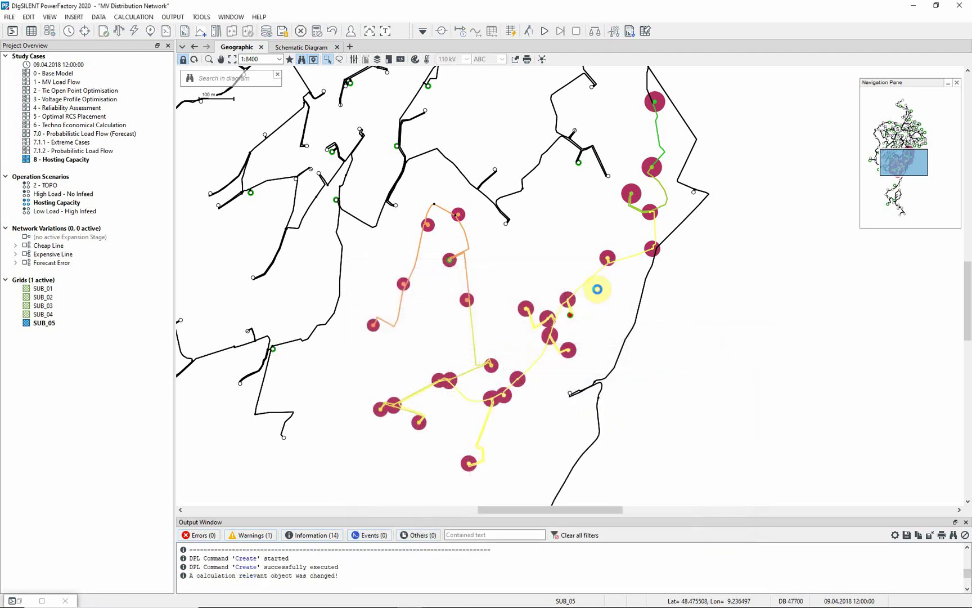
# - Zoom to the whole network and hide the load/generation distribution circles layer
pyautogui.click(231, 61)
pyautogui.click(378, 59)
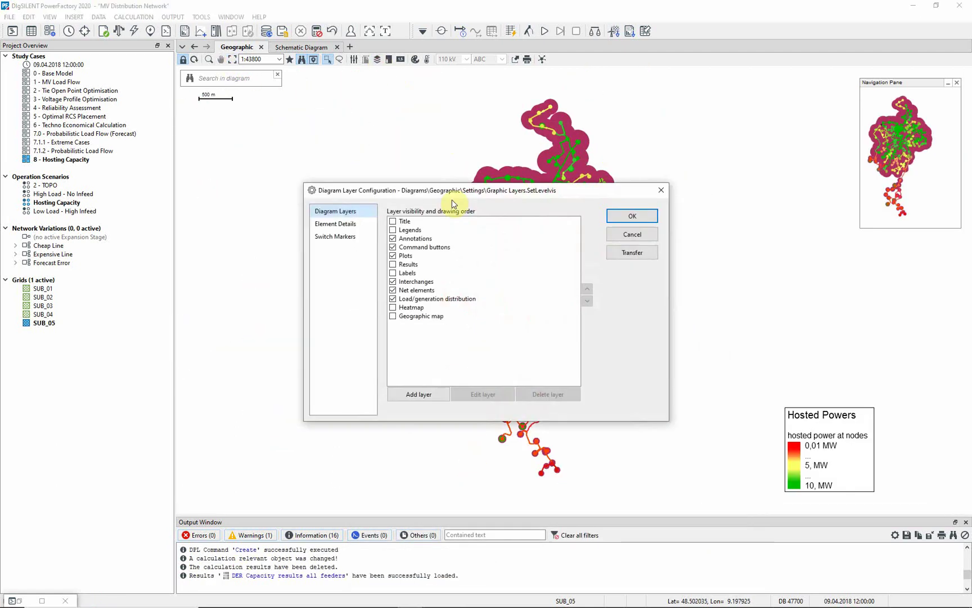
pyautogui.click(393, 299)
pyautogui.click(626, 219)
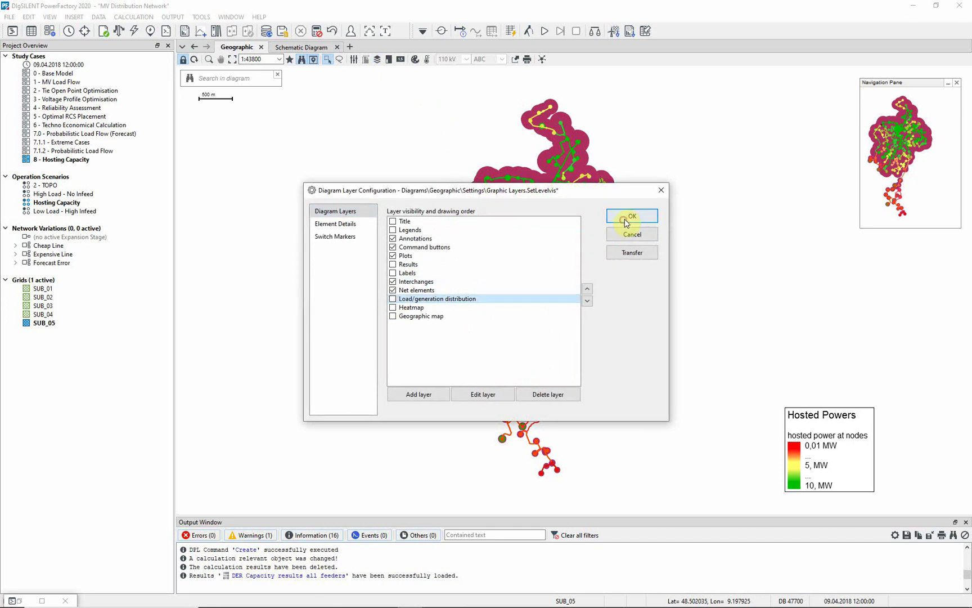